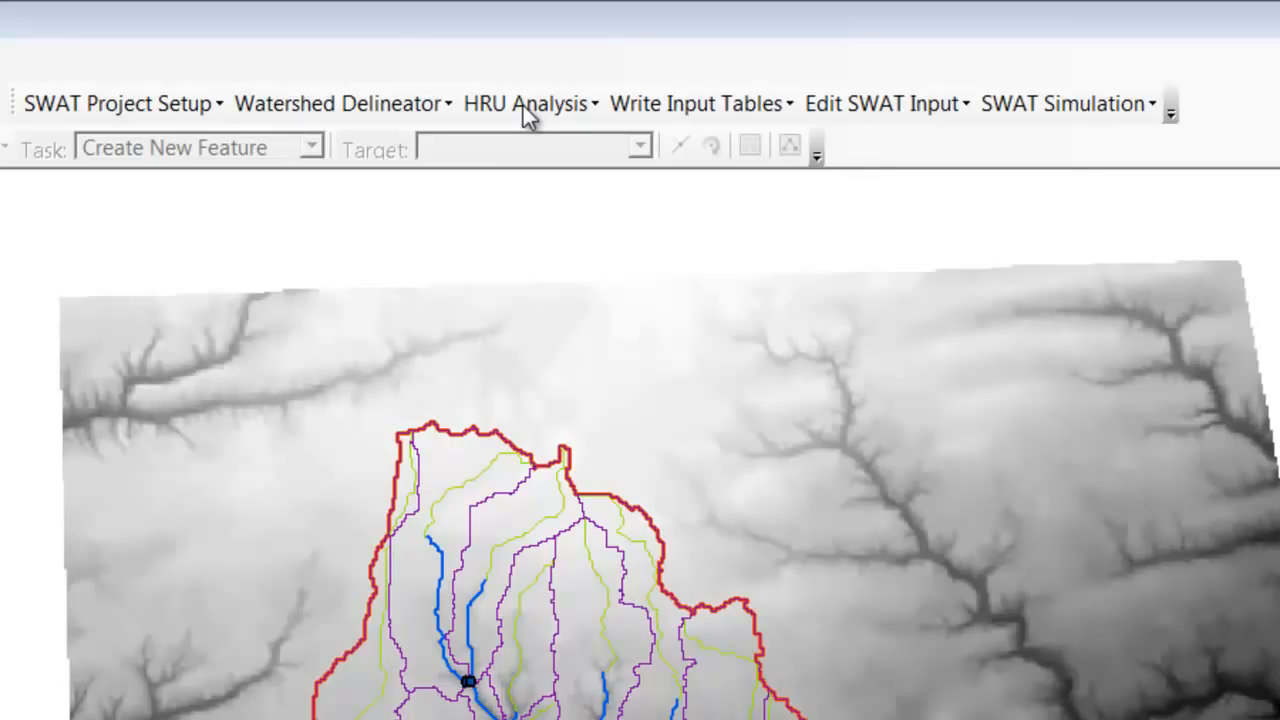
# Open the Land Use/Soils/Slope Definition and load the projected land use raster sl_landuseutm from disk
pyautogui.click(523, 105)
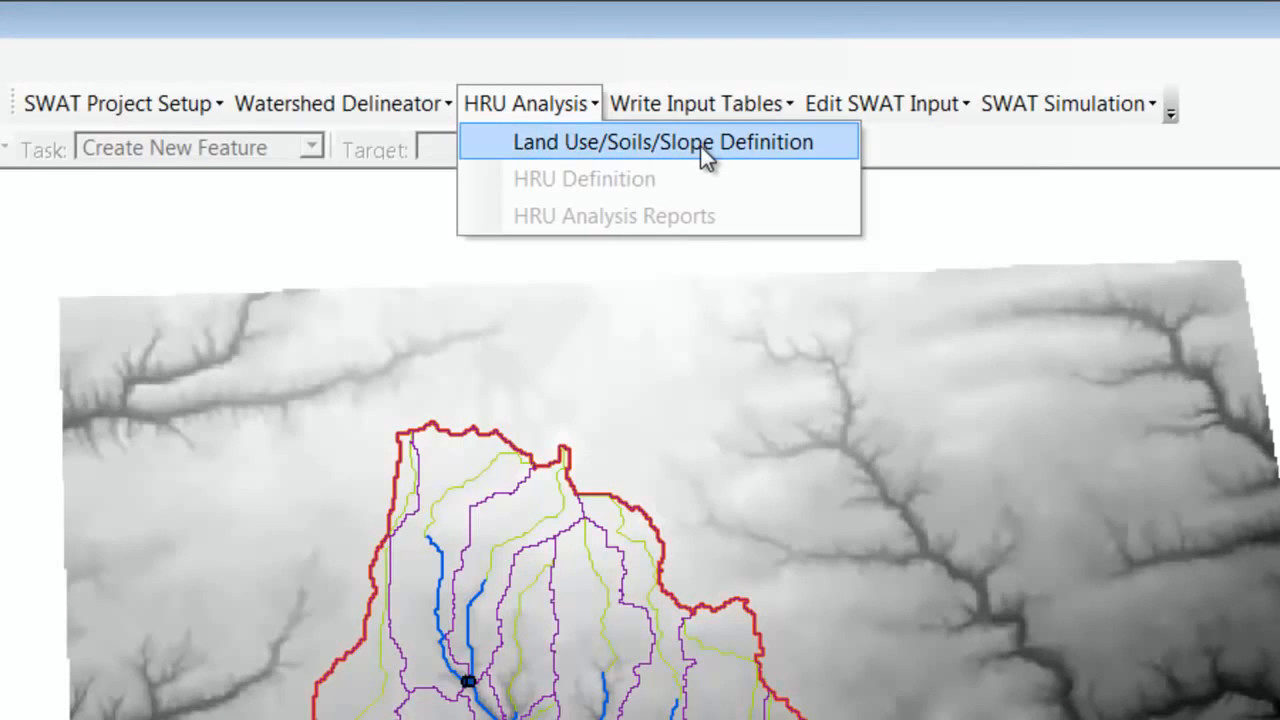
pyautogui.click(551, 148)
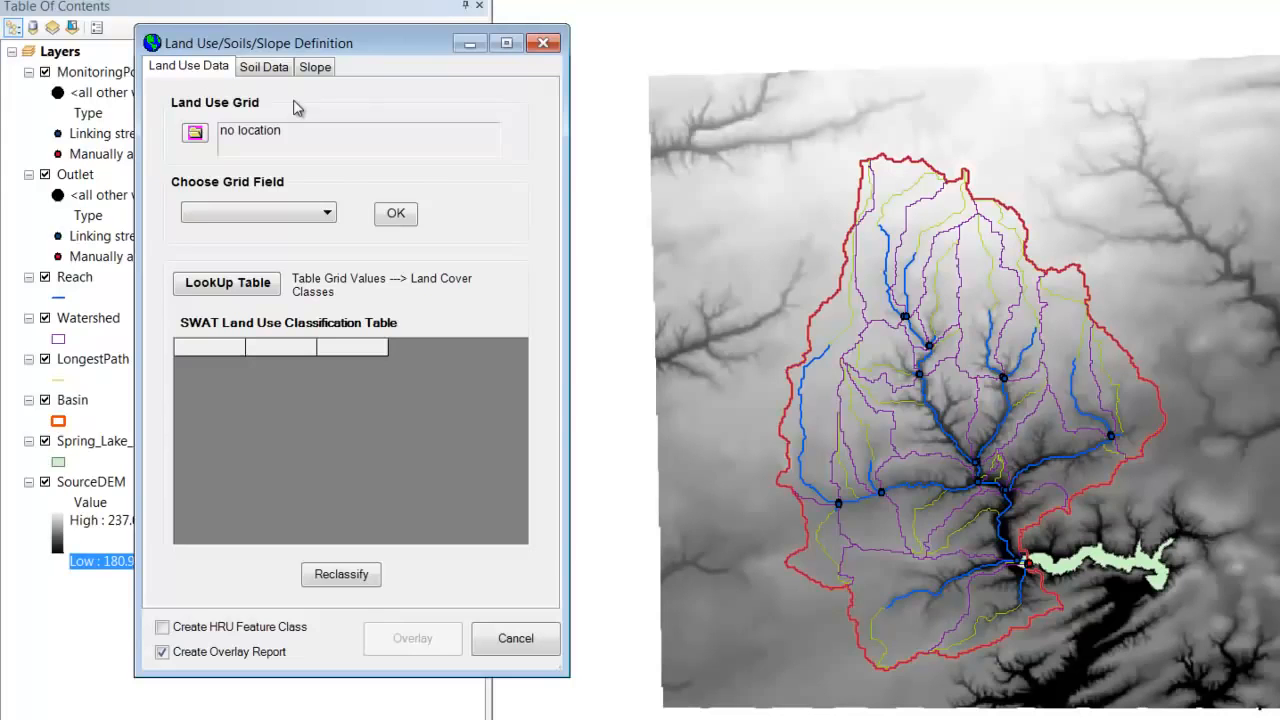
pyautogui.click(195, 133)
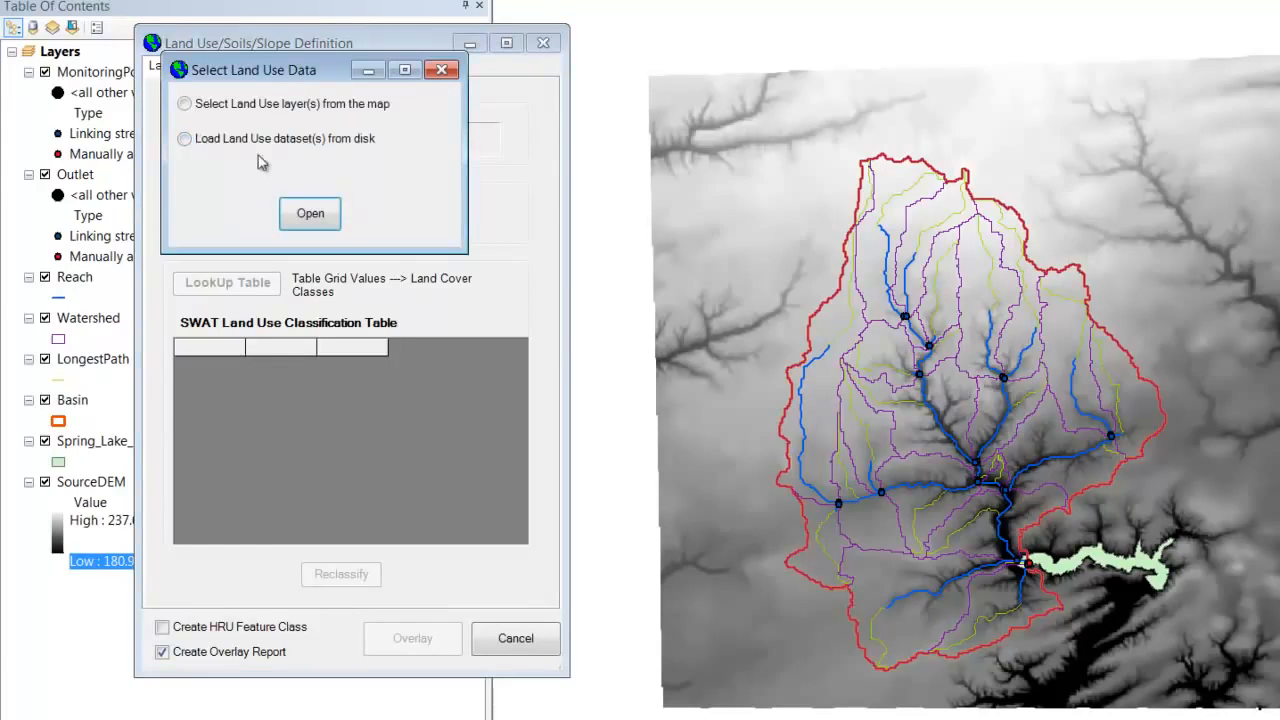
pyautogui.click(184, 139)
pyautogui.click(307, 214)
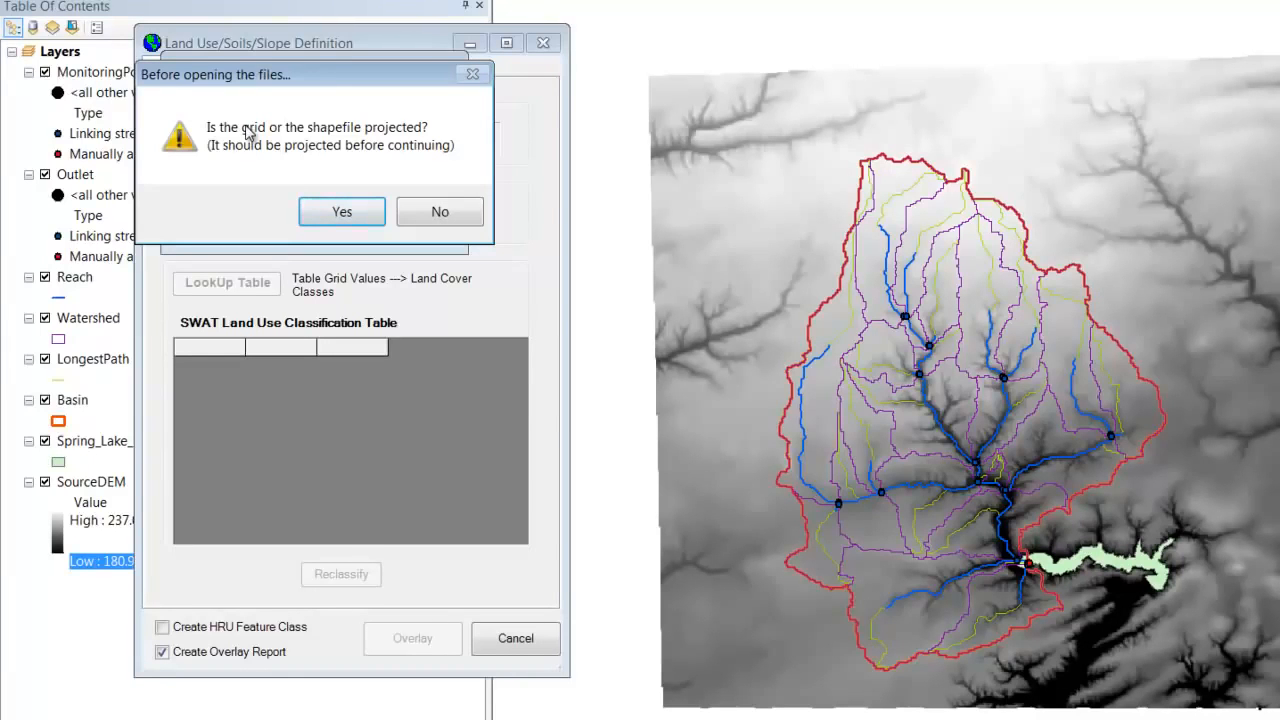
pyautogui.click(330, 214)
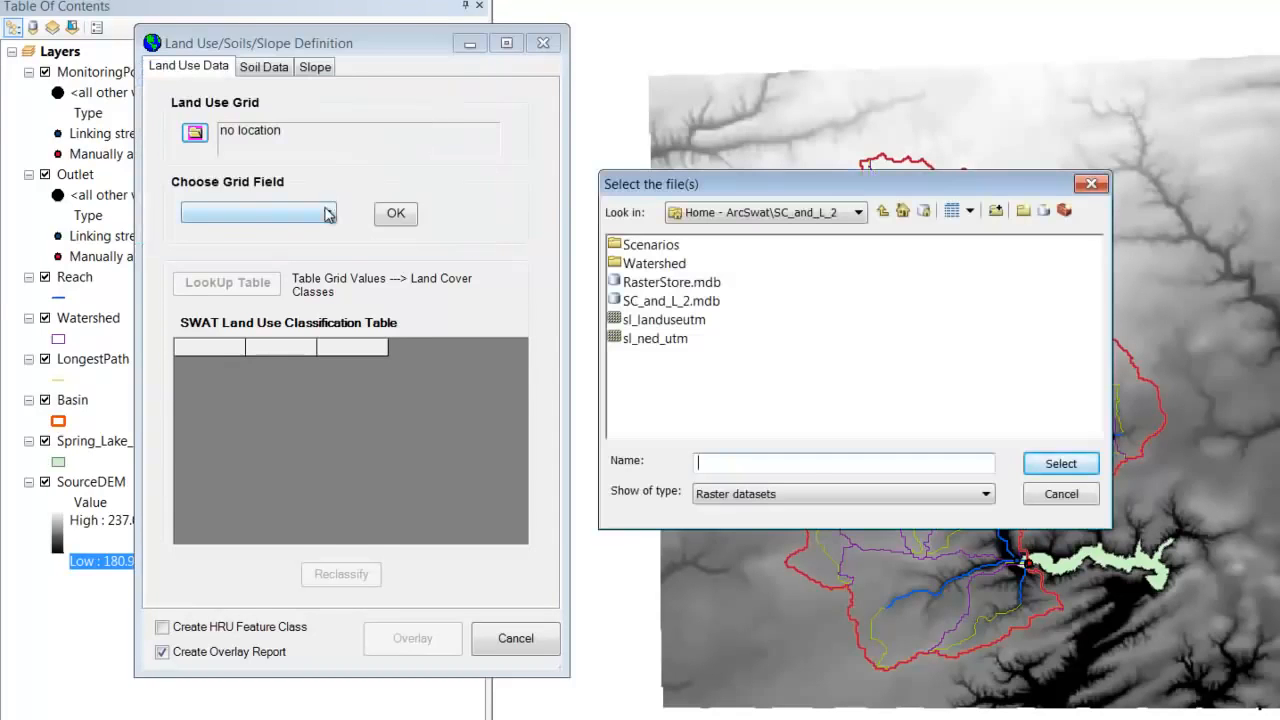
pyautogui.click(686, 321)
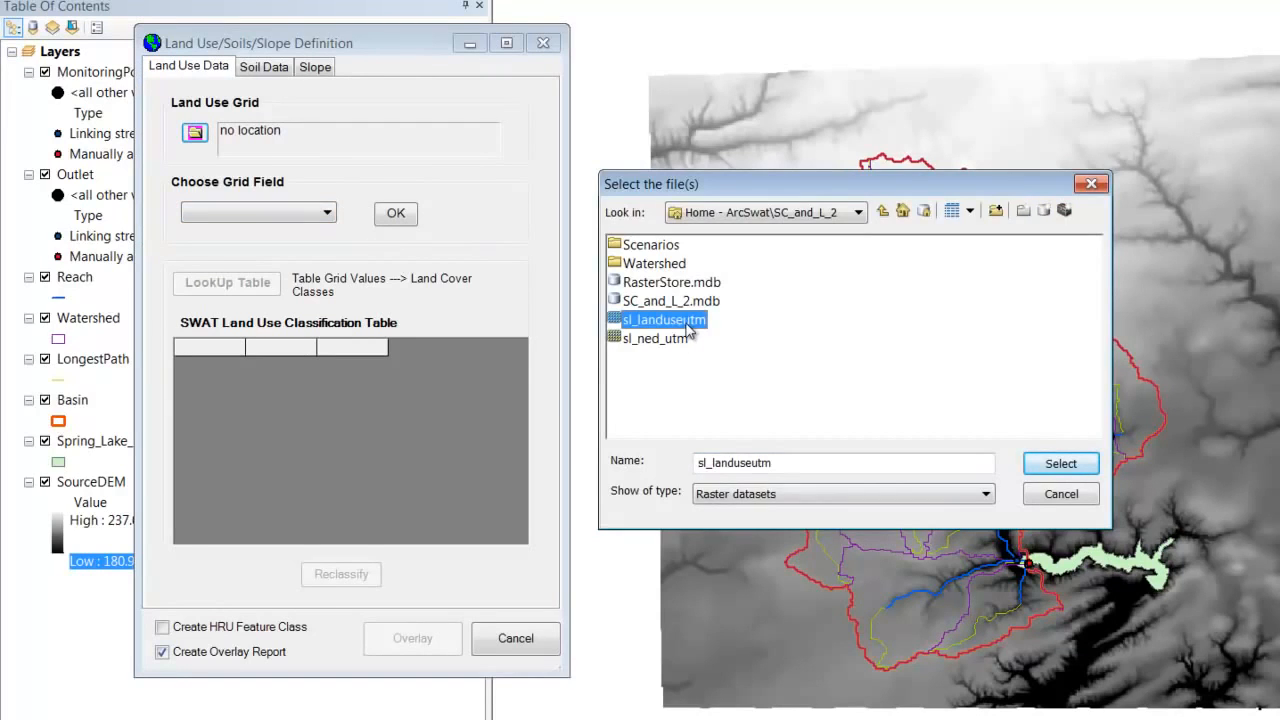
pyautogui.click(1058, 465)
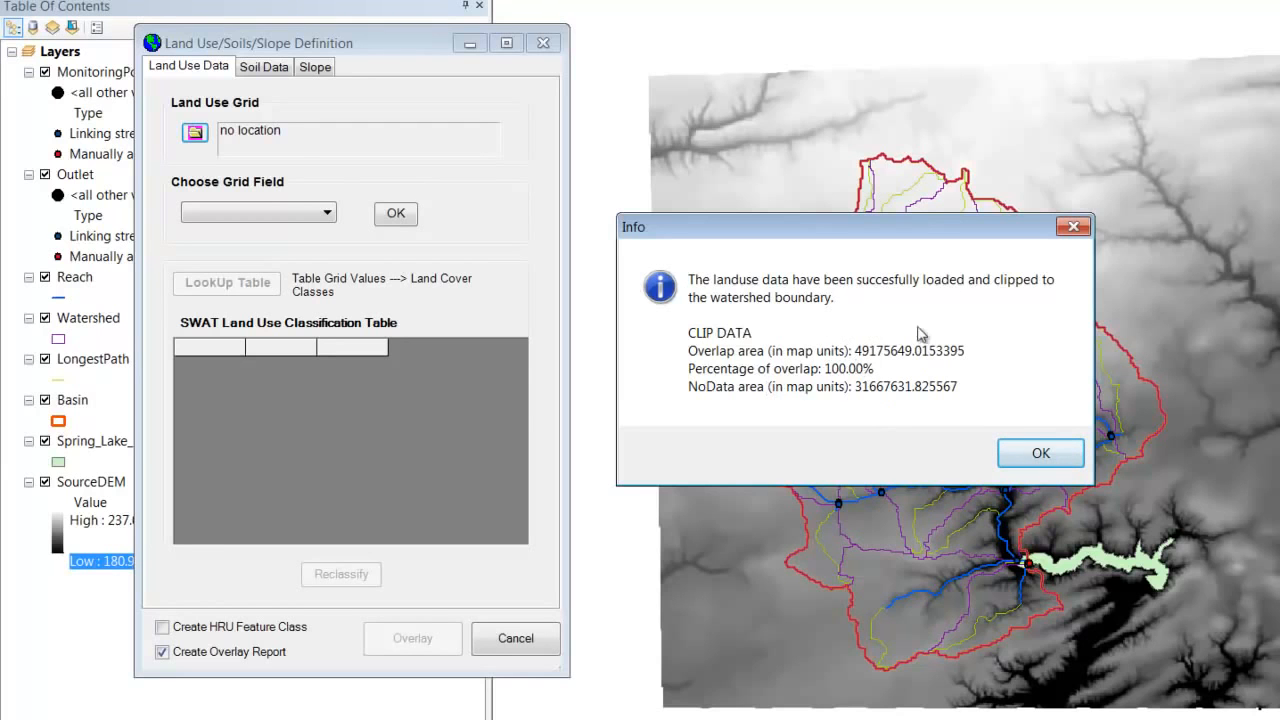
pyautogui.click(1037, 454)
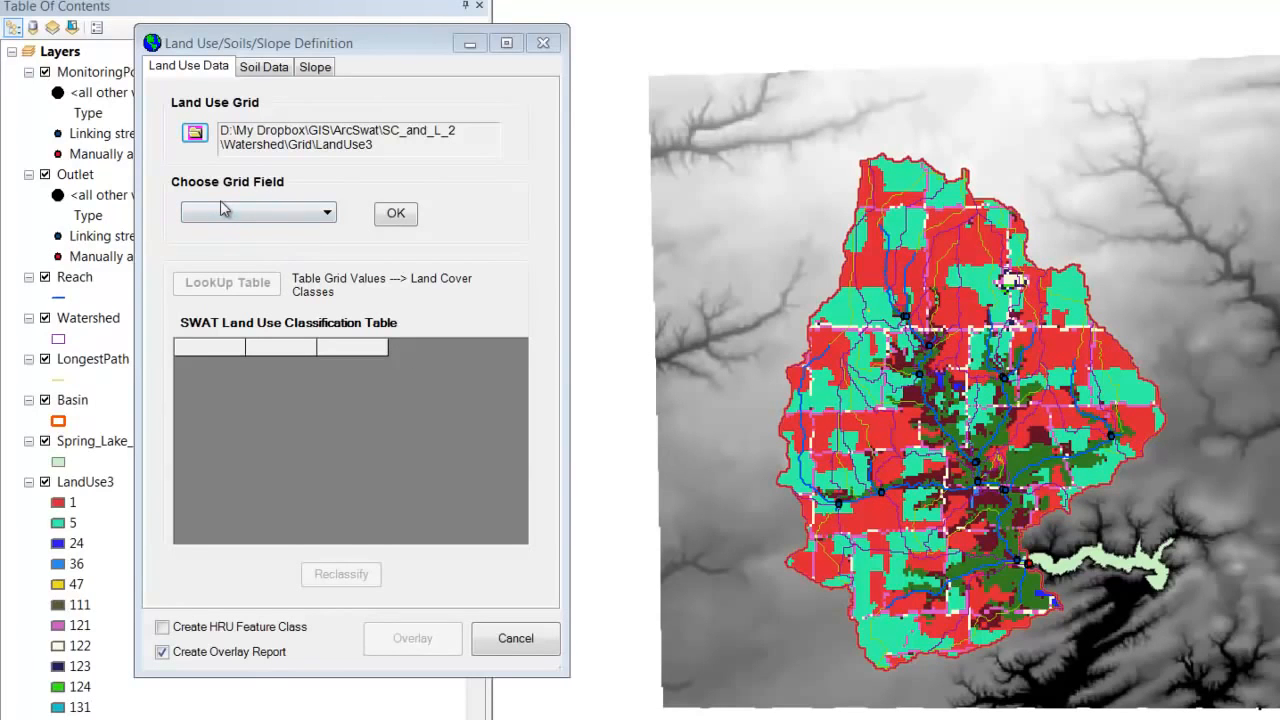
# Set VALUE as the grid field for the land use grid and apply it to fill the classification table
pyautogui.click(278, 217)
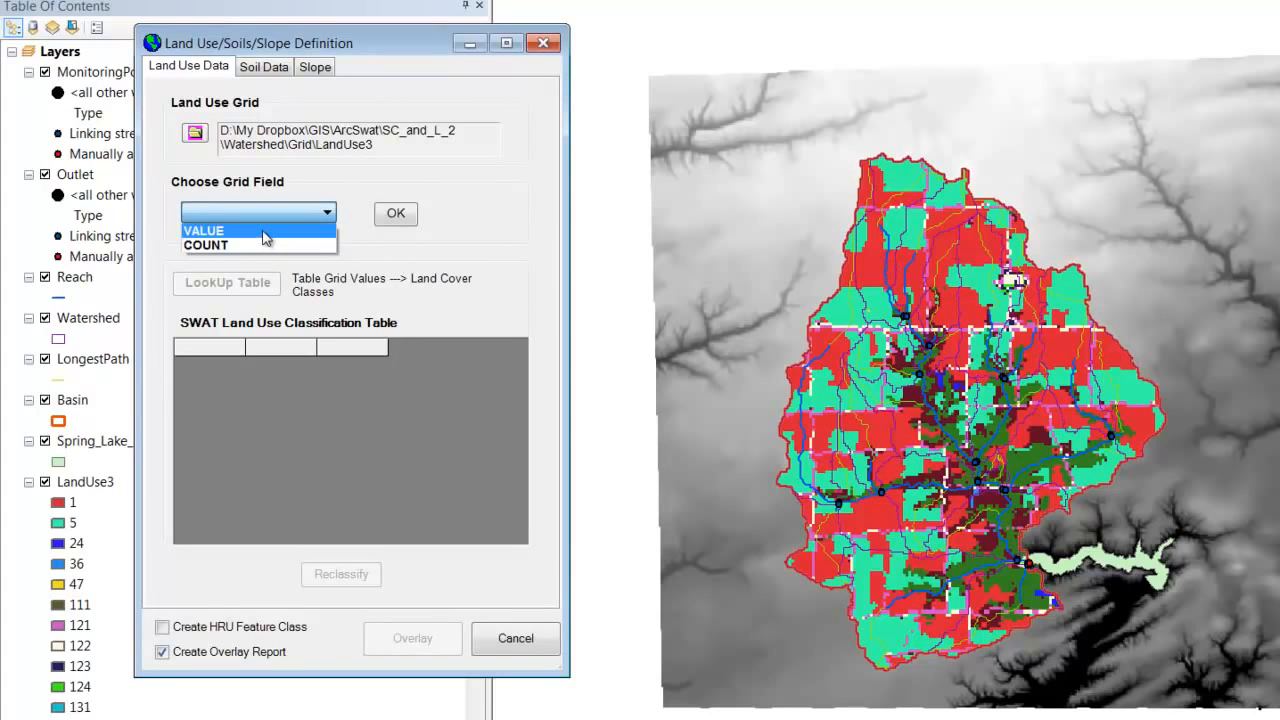
pyautogui.click(265, 231)
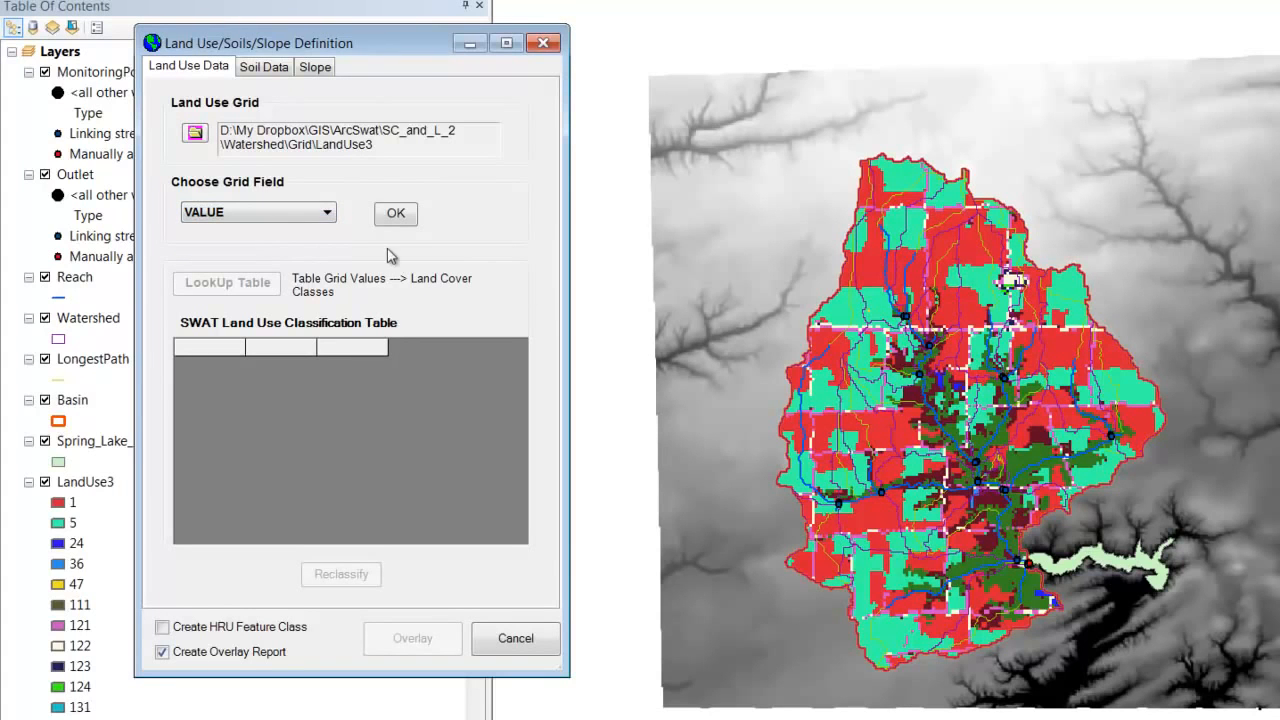
pyautogui.click(396, 215)
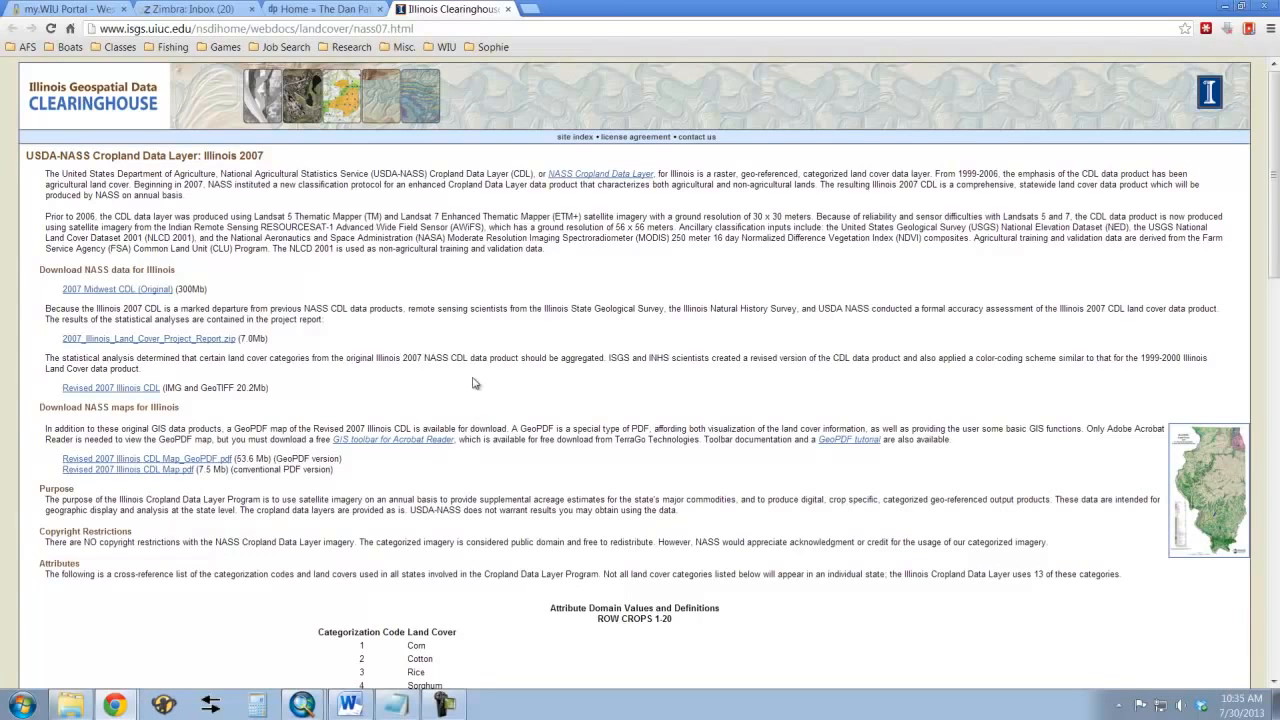
# Review the USDA-NASS Illinois 2007 categorization codes and land covers on the web page, from row crops to NLCD-derived classes, then return to ArcMap
pyautogui.scroll(-4, 498, 364)
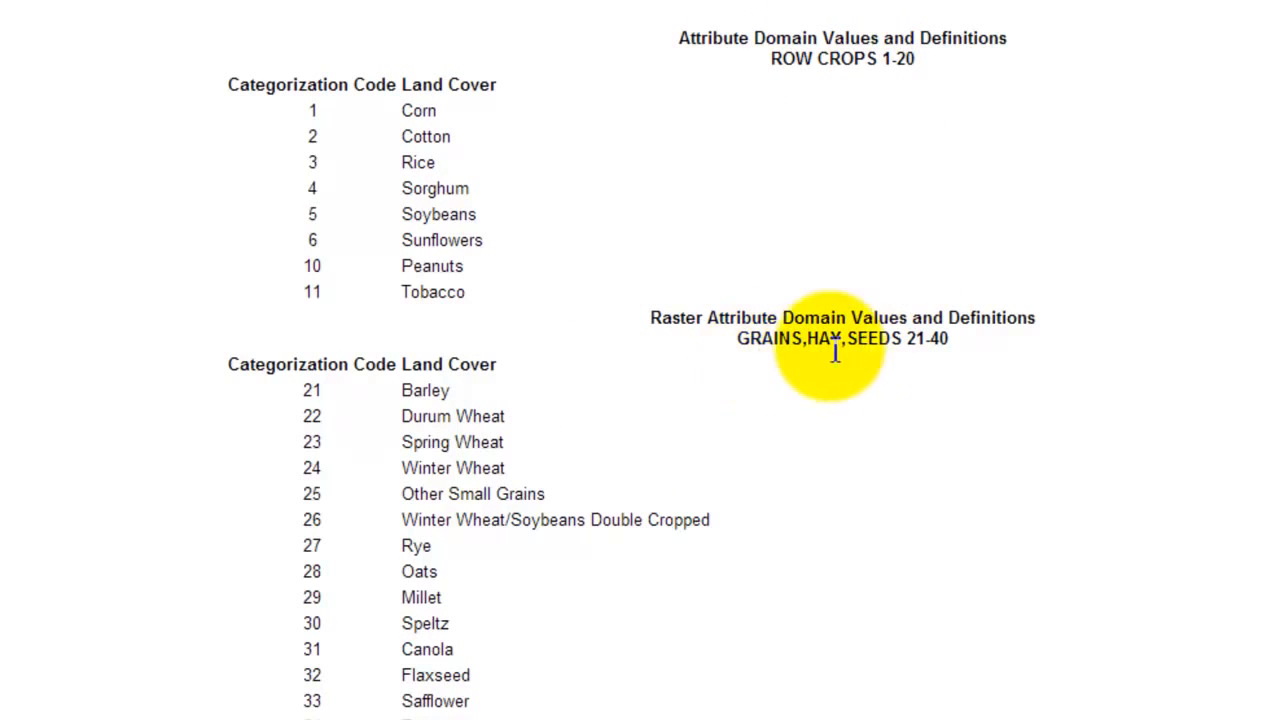
pyautogui.scroll(-10, 890, 362)
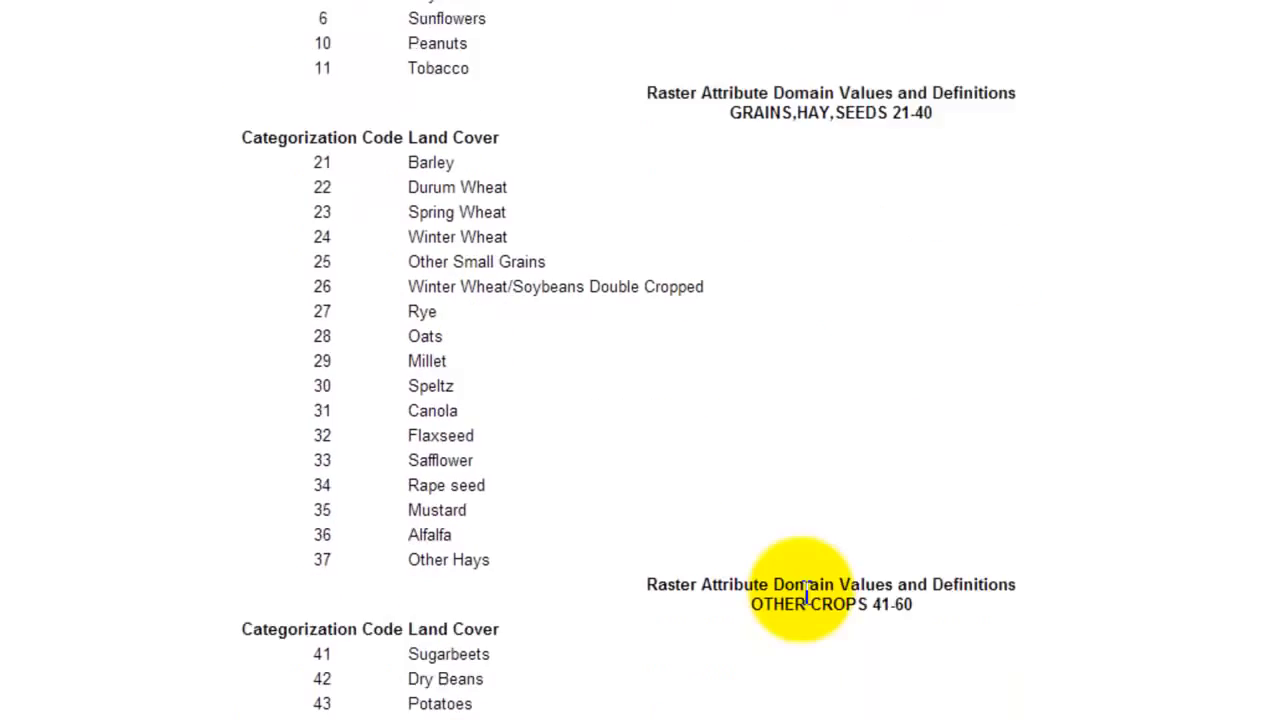
pyautogui.scroll(-4, 786, 484)
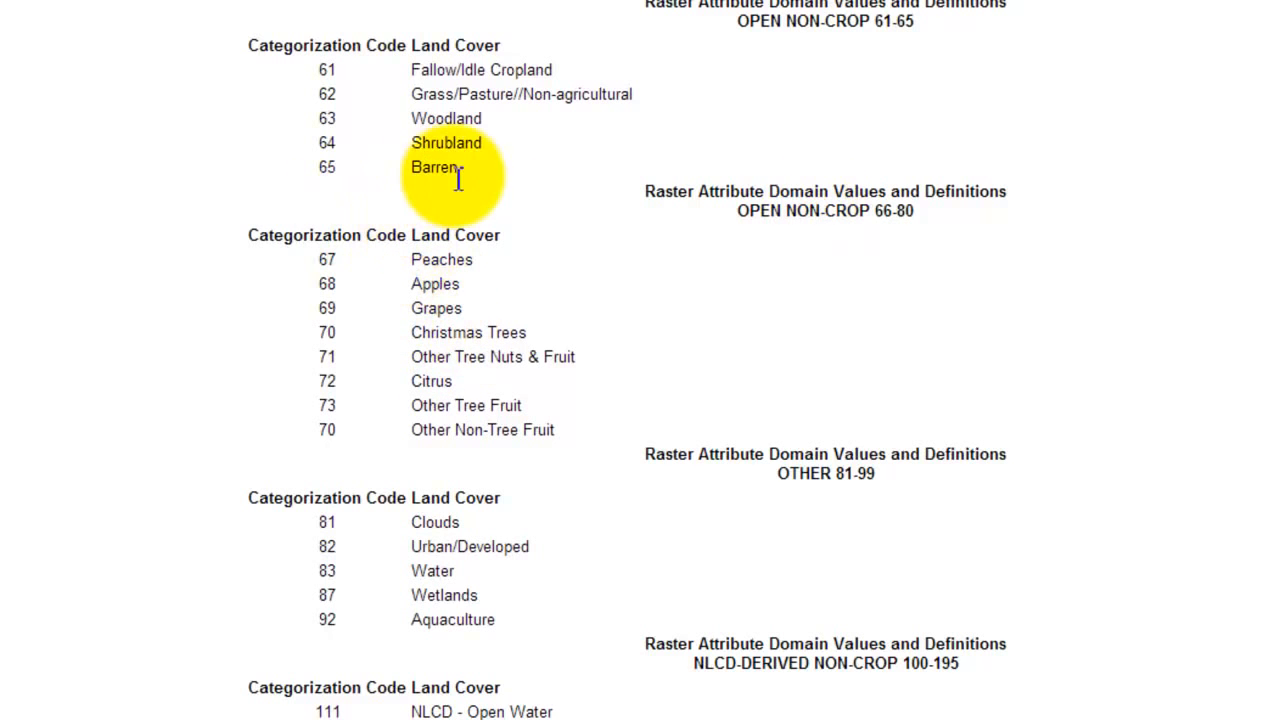
pyautogui.scroll(-3, 684, 449)
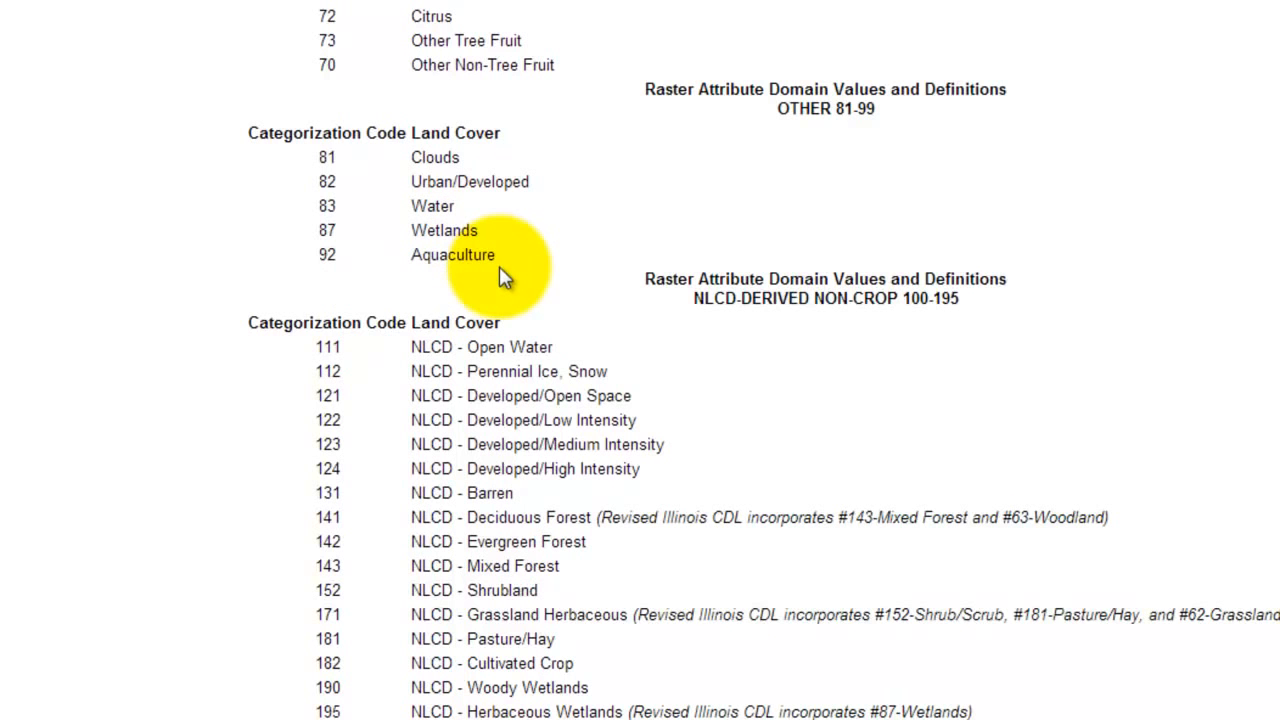
pyautogui.scroll(-2, 503, 265)
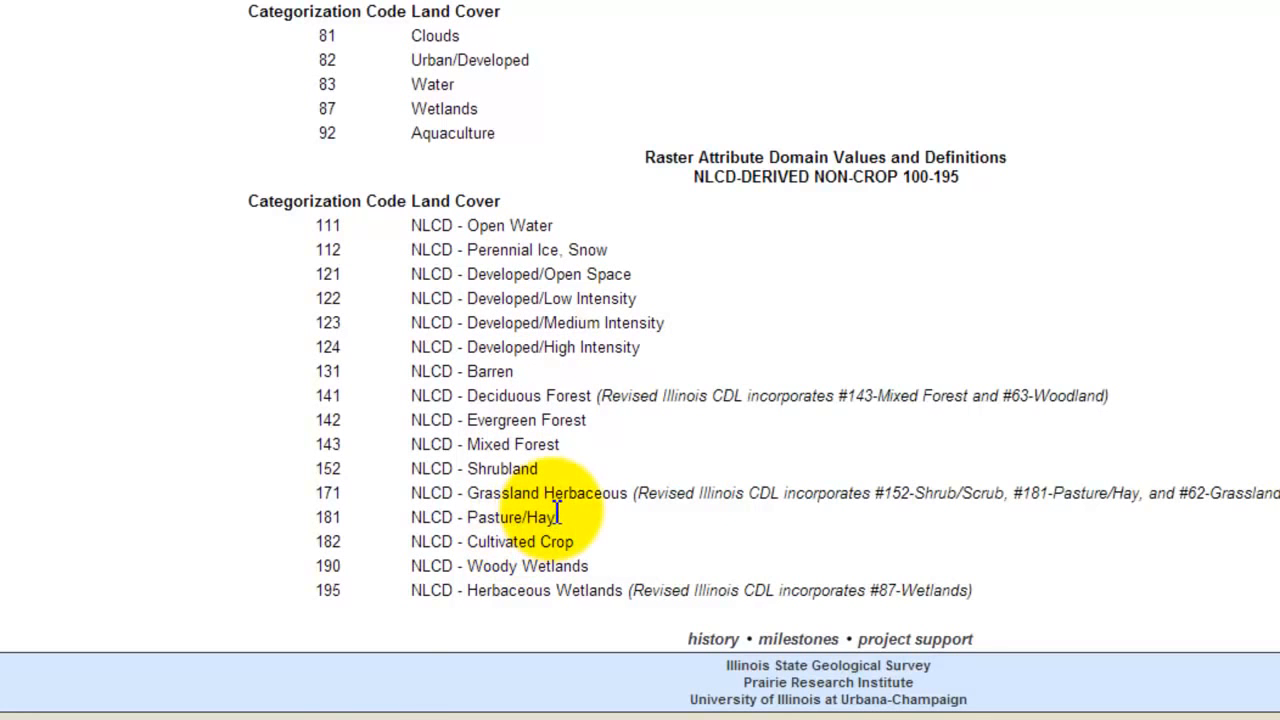
pyautogui.scroll(3, 557, 513)
pyautogui.scroll(15, 557, 513)
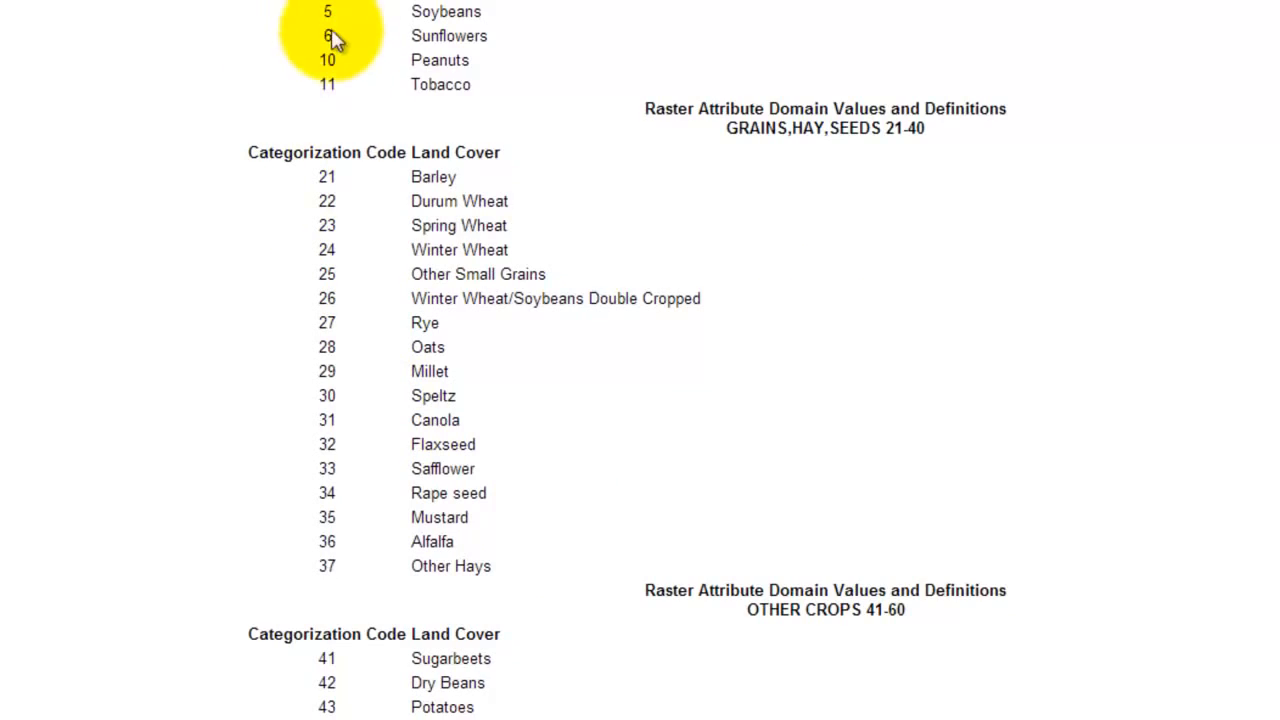
pyautogui.scroll(3, 346, 34)
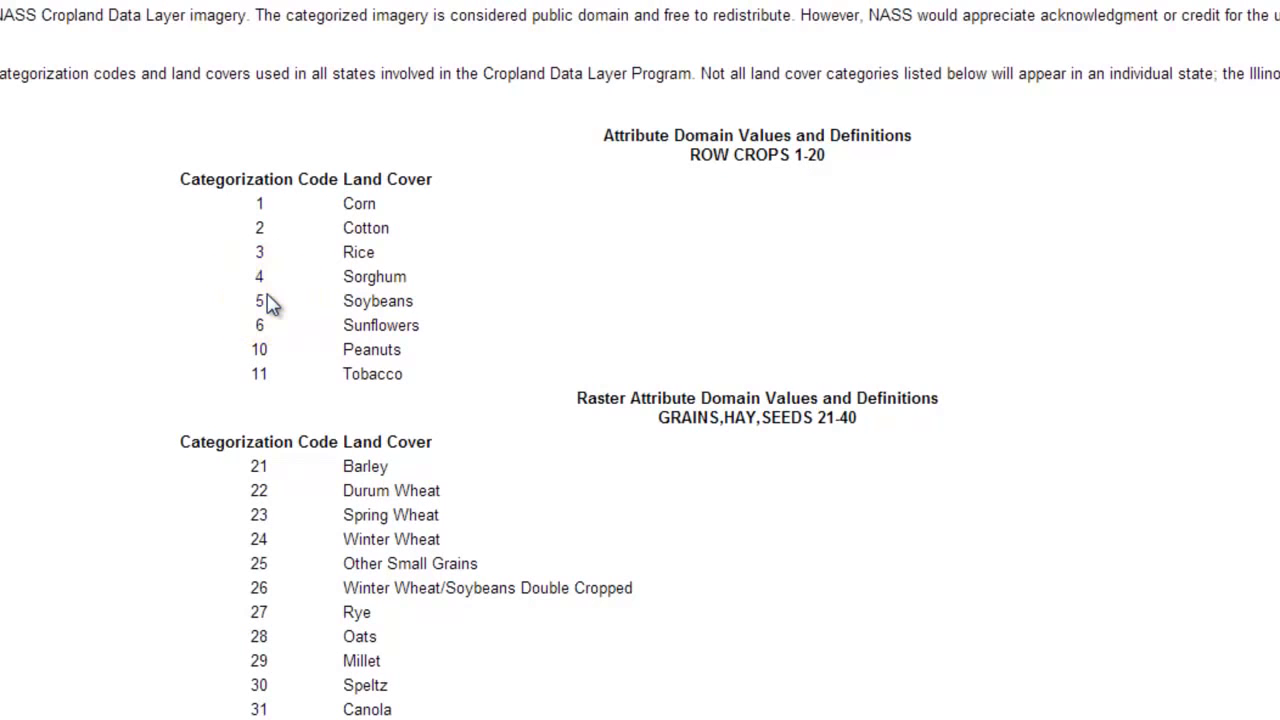
pyautogui.scroll(-12, 268, 305)
pyautogui.scroll(-2, 268, 305)
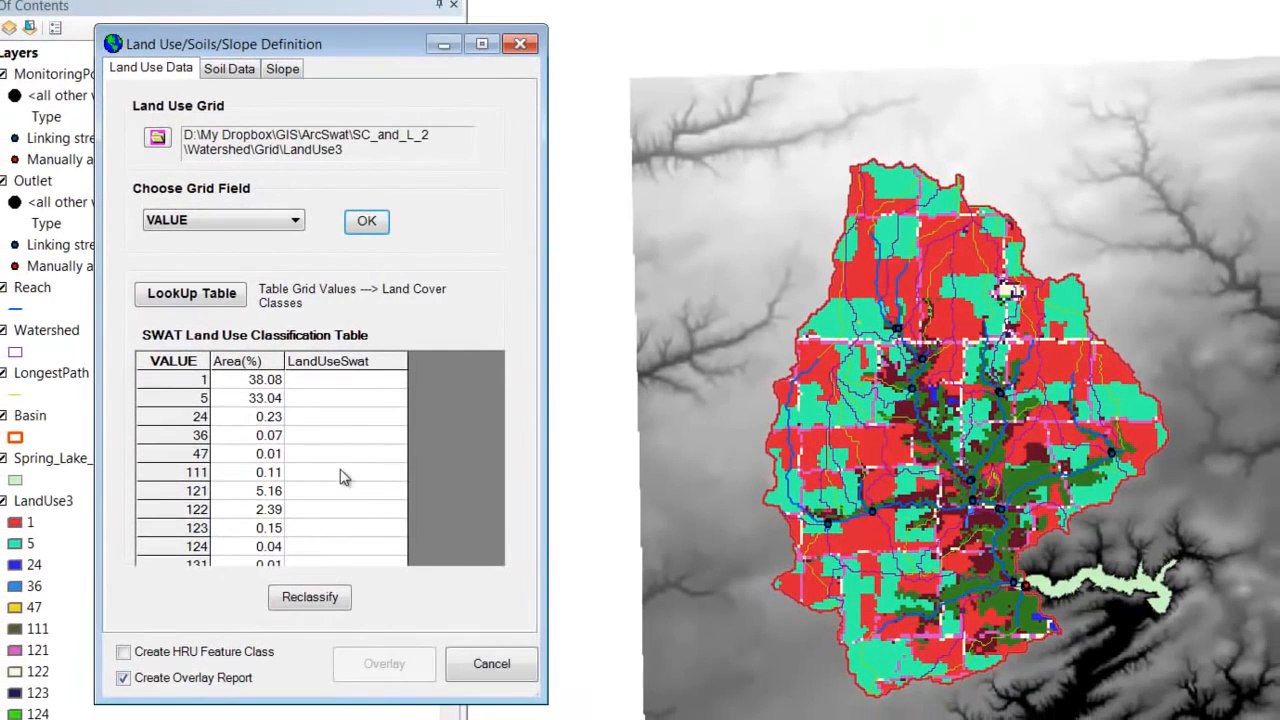
pyautogui.click(340, 469)
# Switch between the browser and ArcMap to compare the classification table's grid values with the web page's land cover codes
pyautogui.hotkey('alt', 'Tab')
pyautogui.scroll(10, 443, 355)
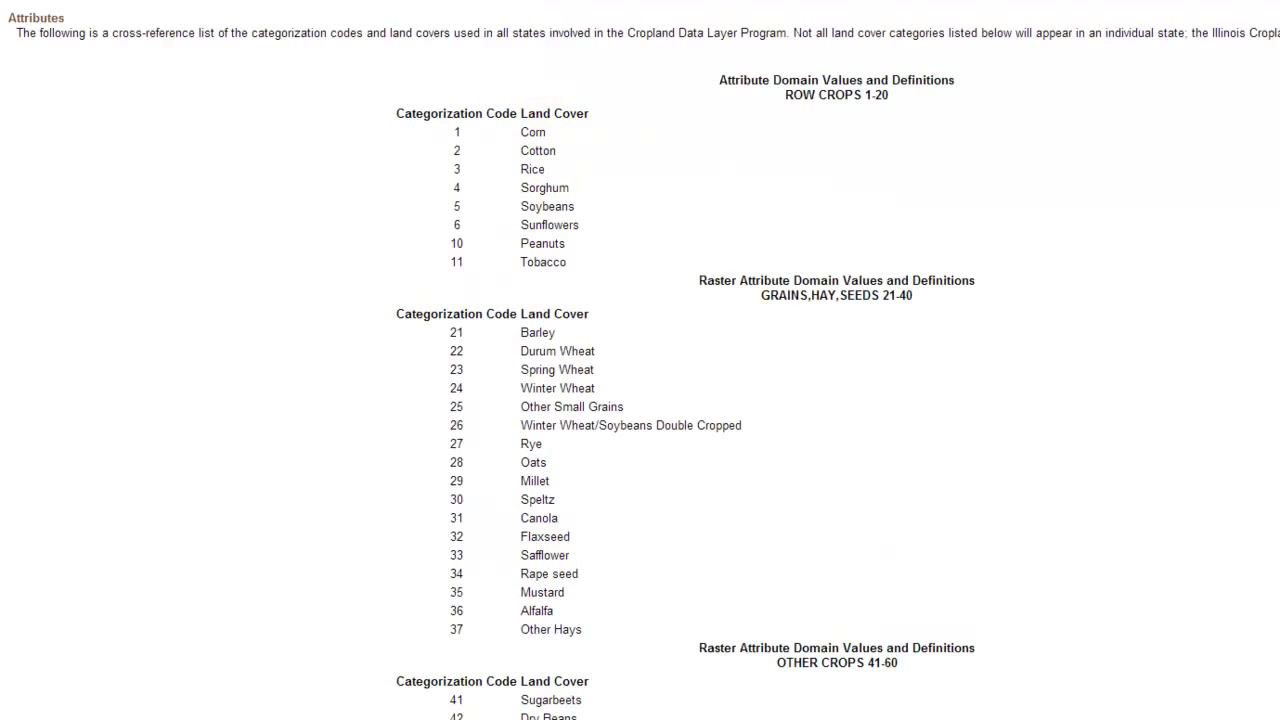
pyautogui.hotkey('alt', 'Tab')
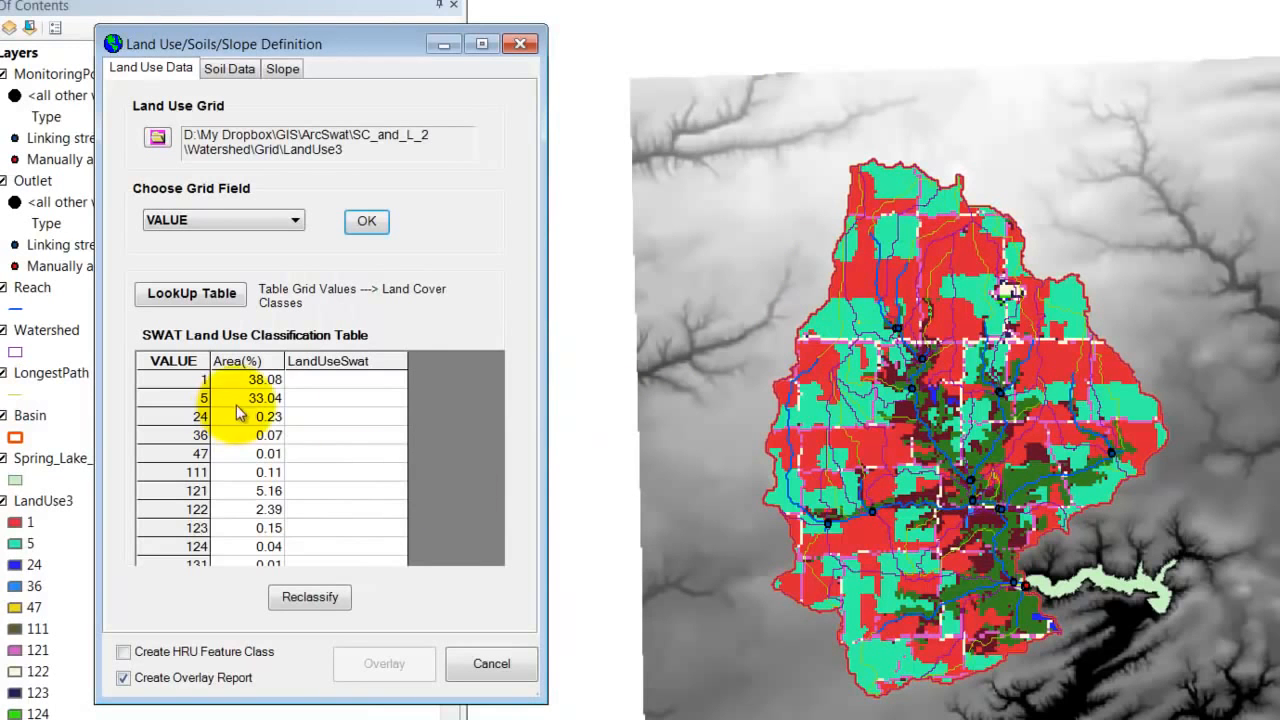
pyautogui.hotkey('alt', 'Tab')
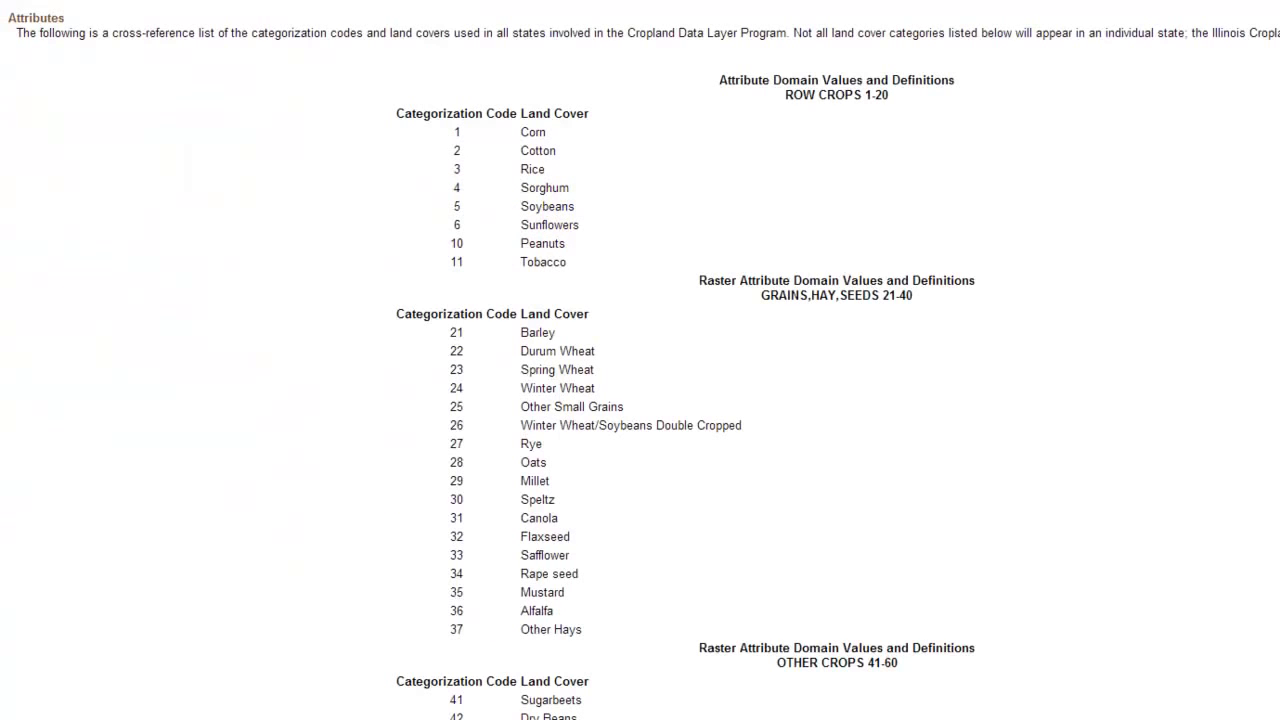
pyautogui.hotkey('alt', 'Tab')
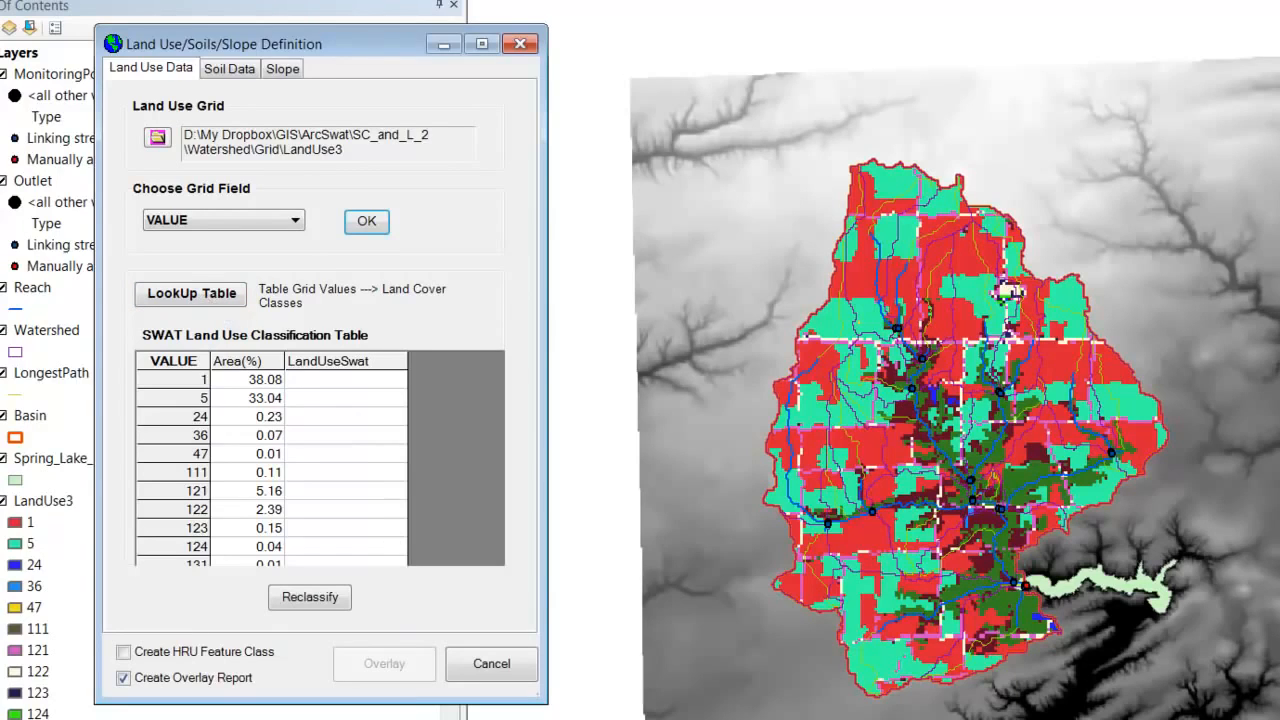
pyautogui.hotkey('alt', 'Tab')
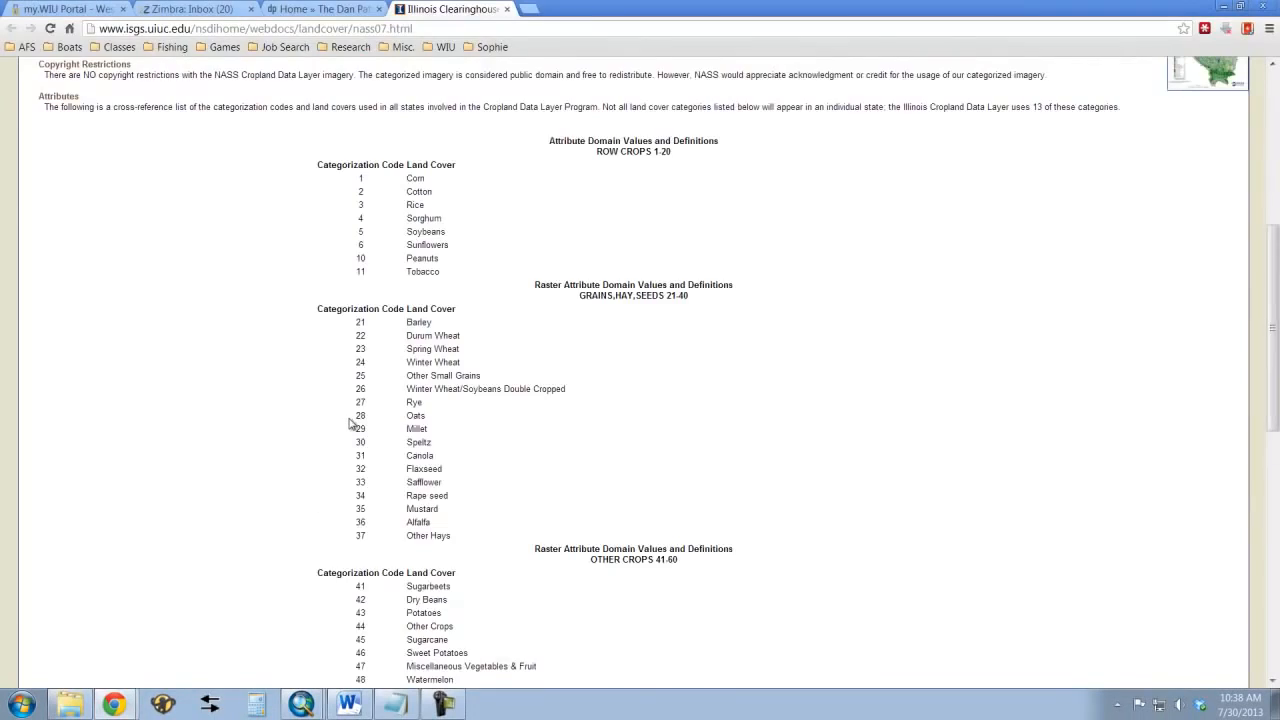
pyautogui.scroll(-3, 351, 424)
pyautogui.scroll(-4, 351, 424)
# Switch to landuse_IL07b.txt in Notepad and check its value and land use pairs against the web page's category codes
pyautogui.click(397, 706)
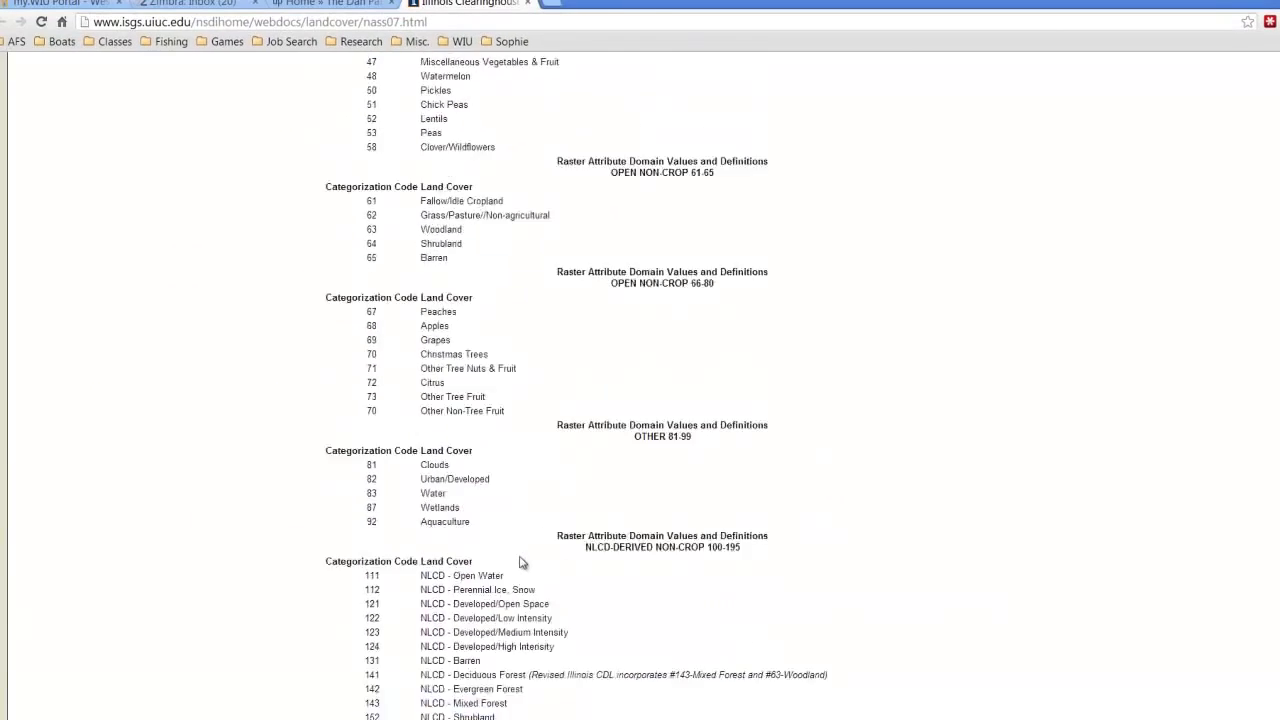
pyautogui.scroll(8, 520, 563)
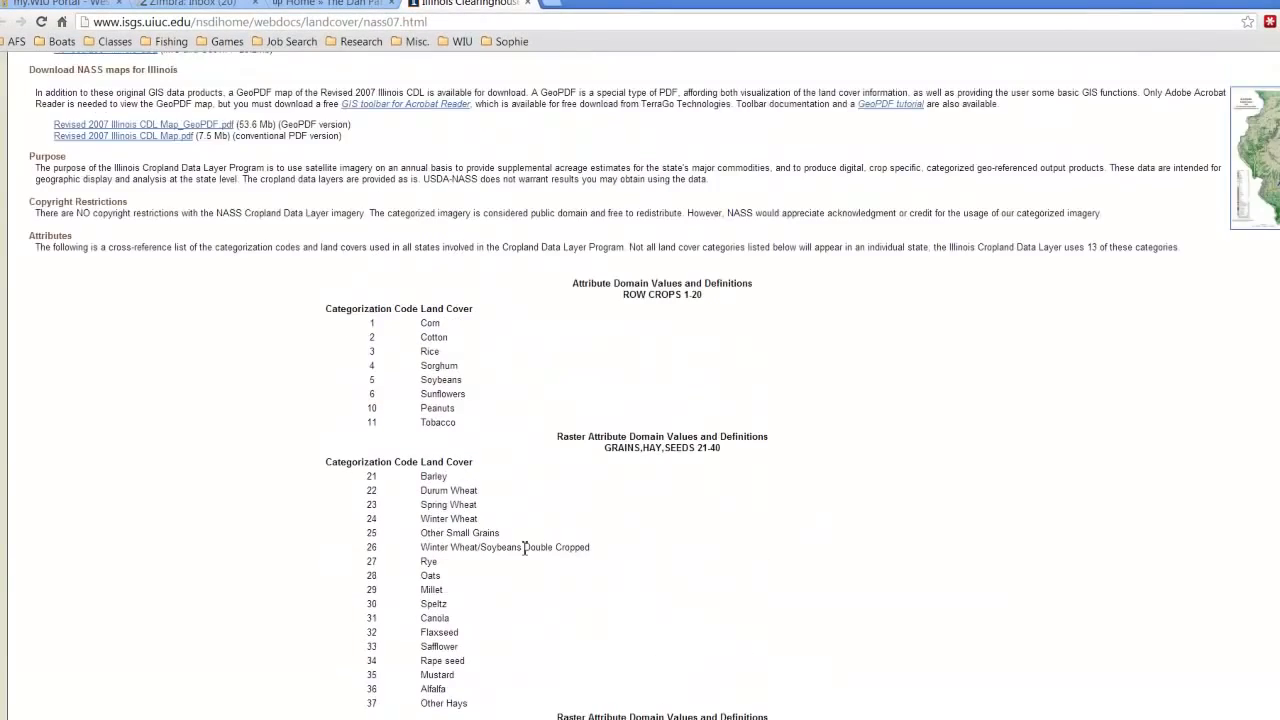
pyautogui.scroll(-4, 520, 560)
# Return to the Land Use/Soils/Slope Definition, assign SWAT classes from the user lookup table landuse_IL07b.txt, and reclassify the land use grid
pyautogui.click(490, 718)
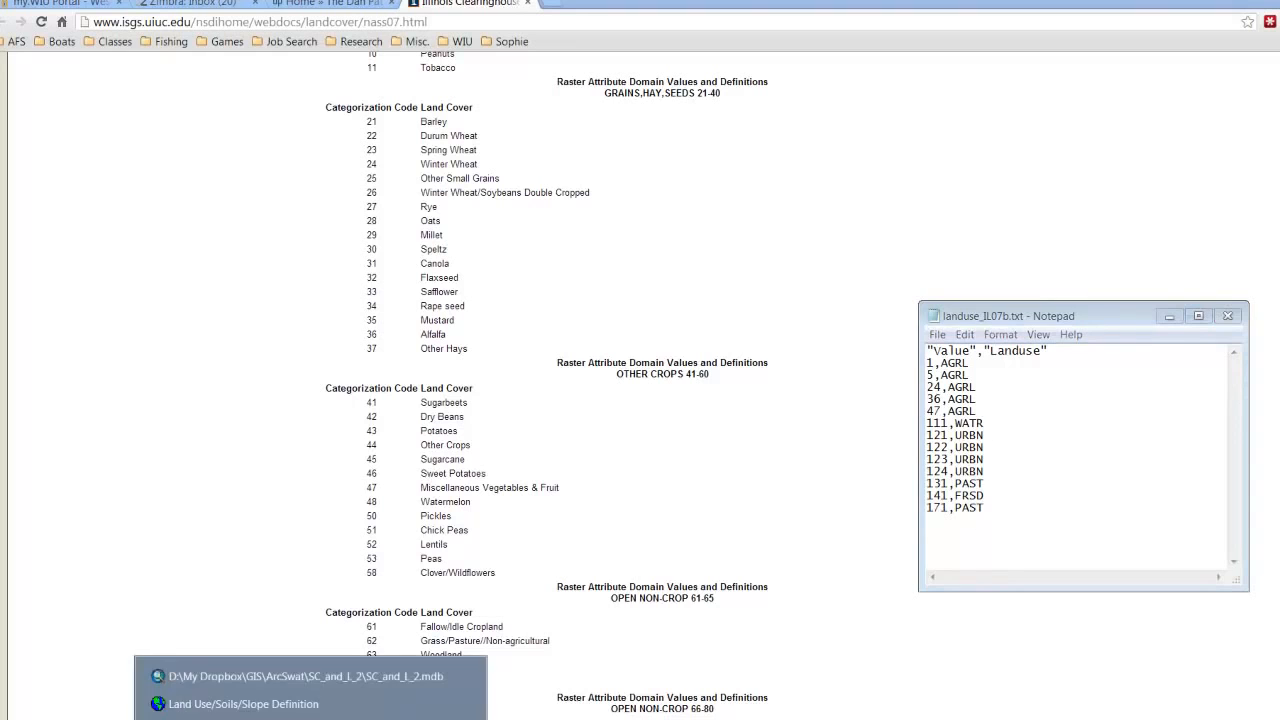
pyautogui.click(180, 700)
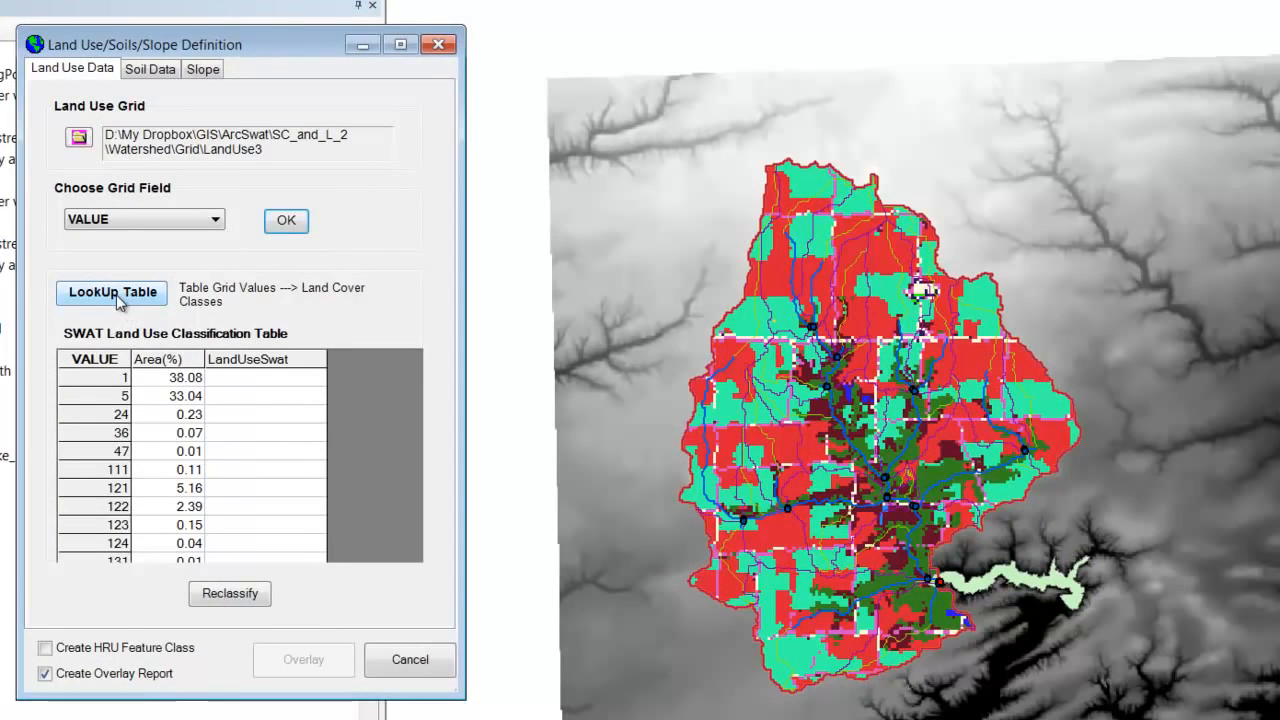
pyautogui.click(114, 293)
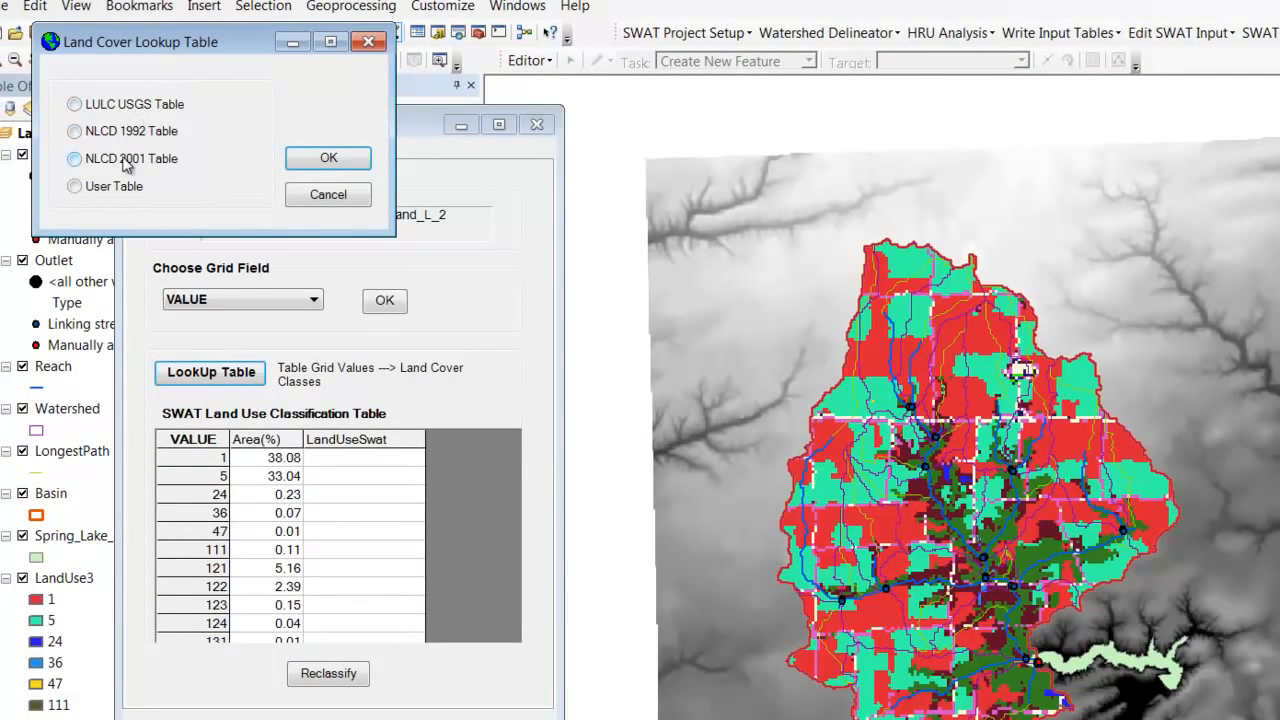
pyautogui.click(77, 189)
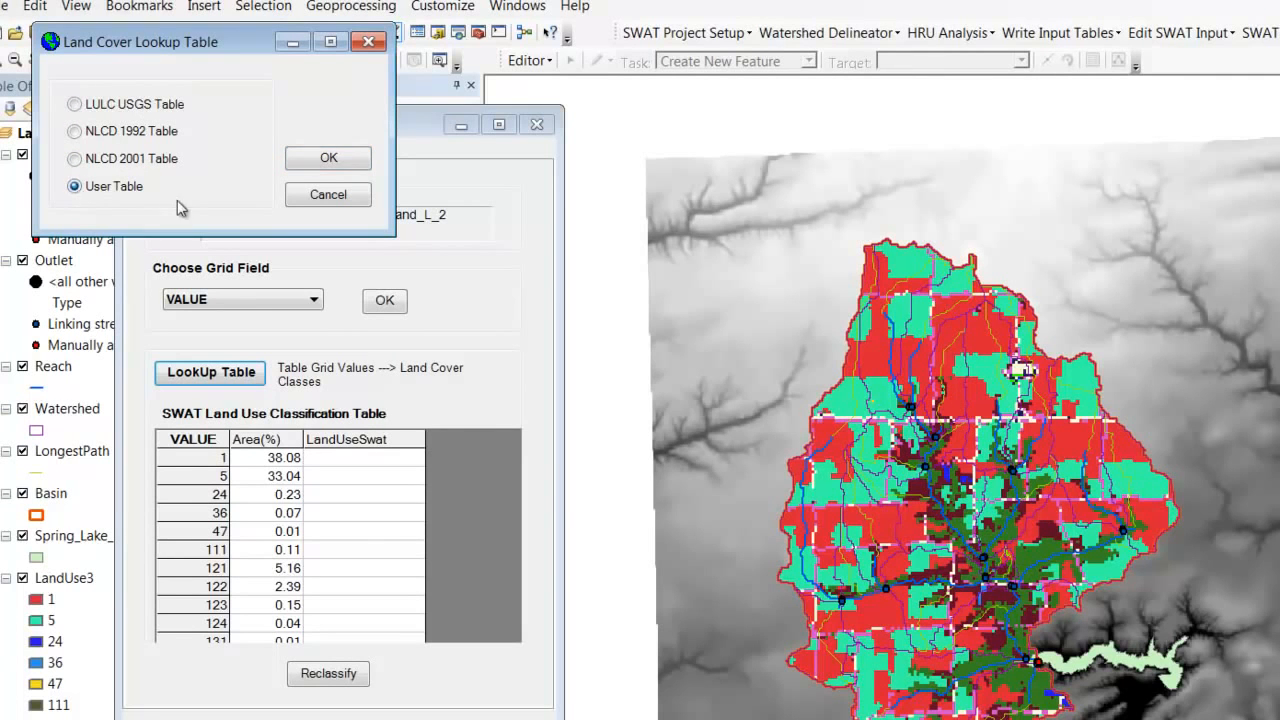
pyautogui.click(318, 168)
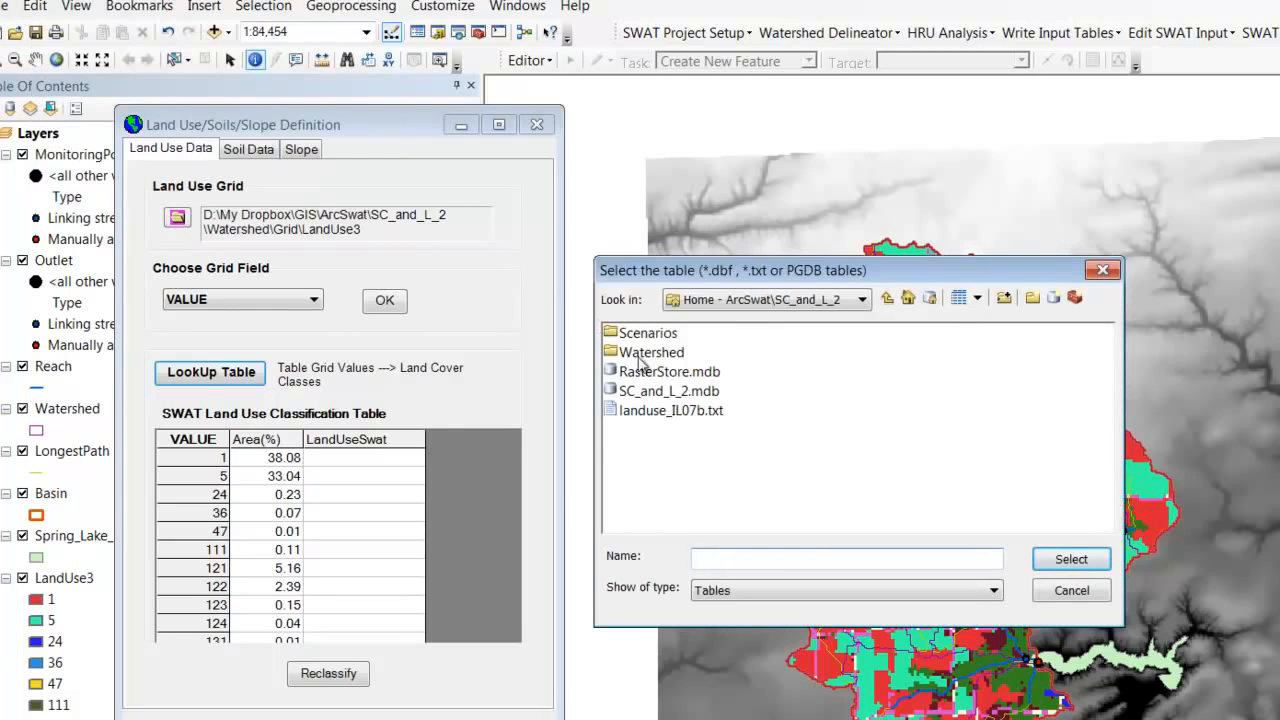
pyautogui.click(688, 417)
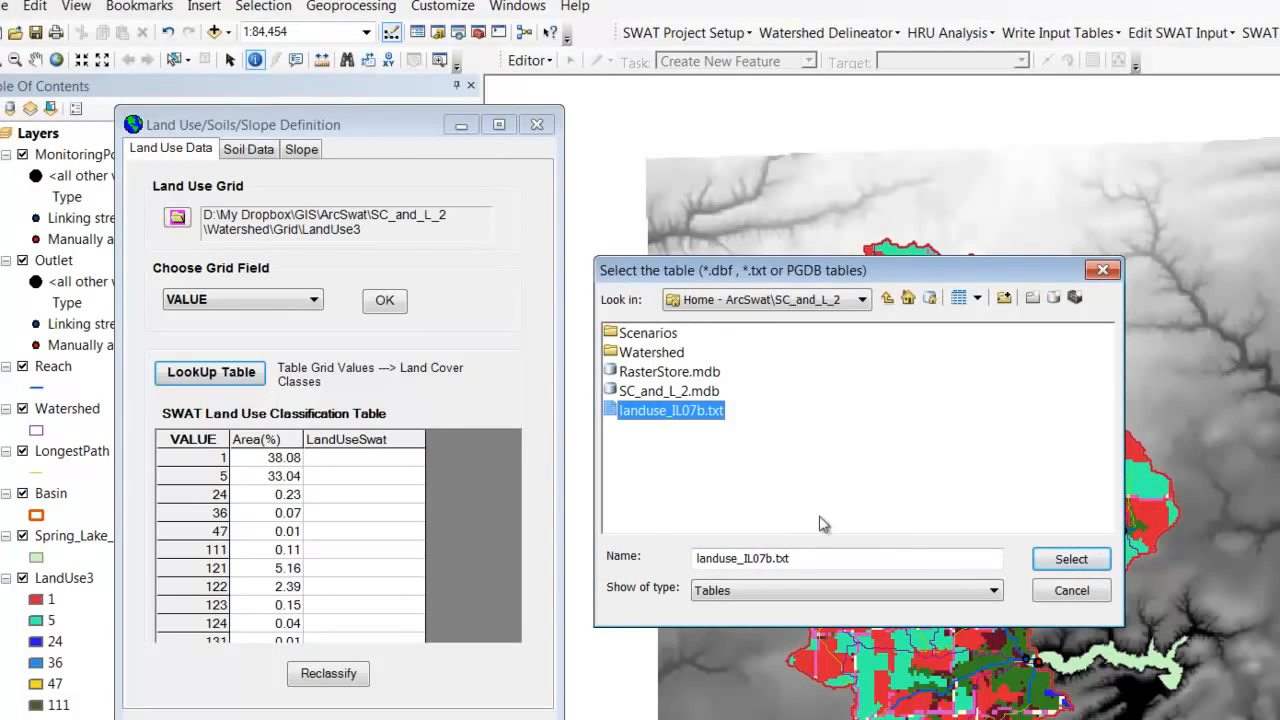
pyautogui.click(1050, 566)
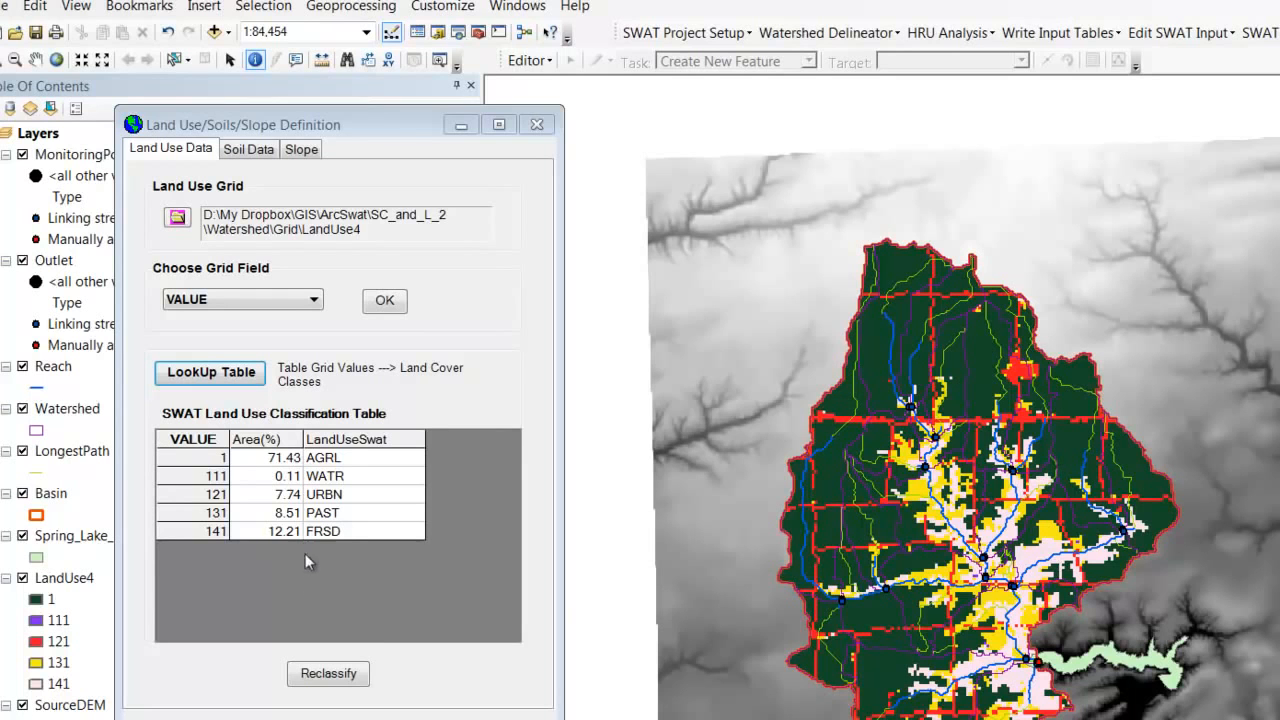
pyautogui.click(341, 677)
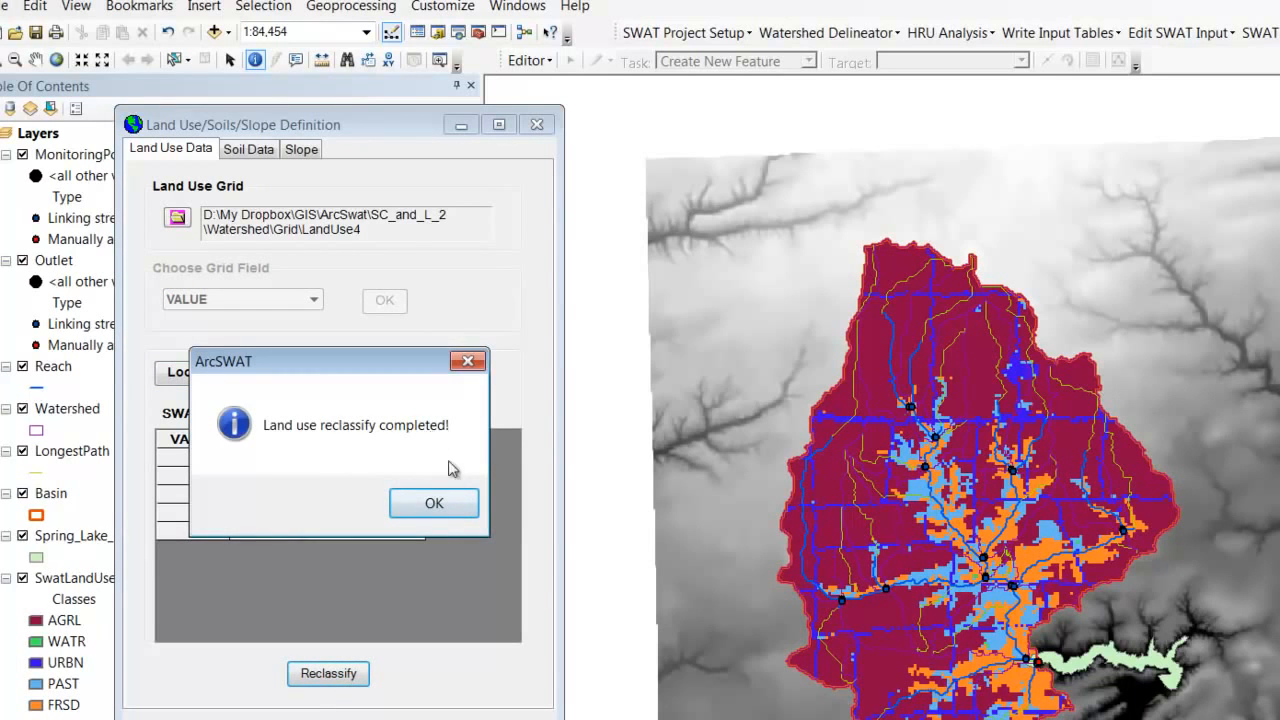
pyautogui.click(434, 503)
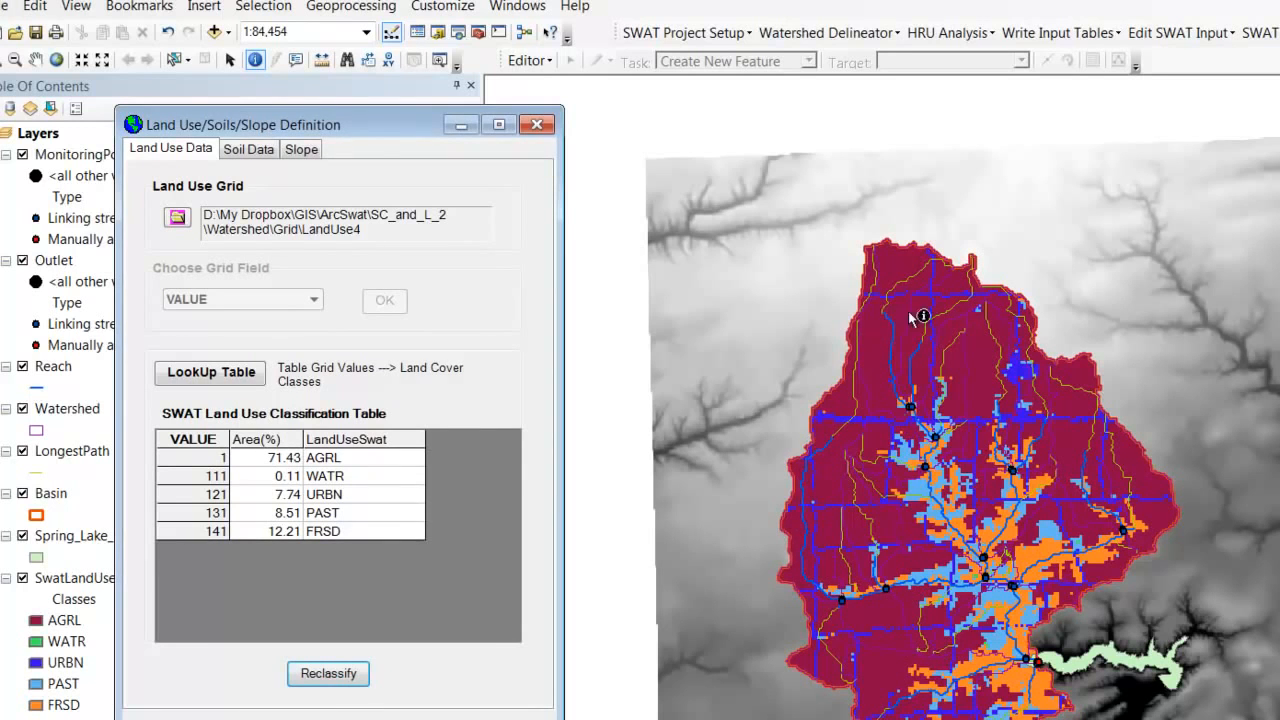
pyautogui.click(877, 614)
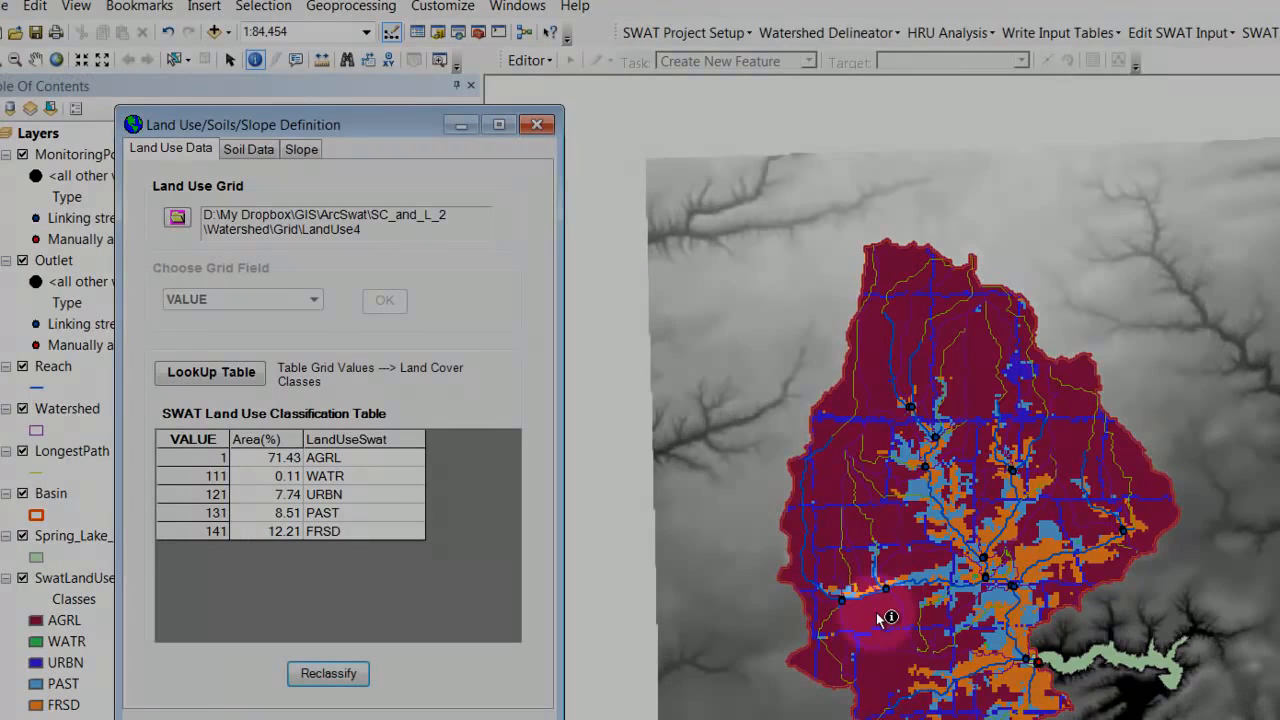
pyautogui.click(933, 610)
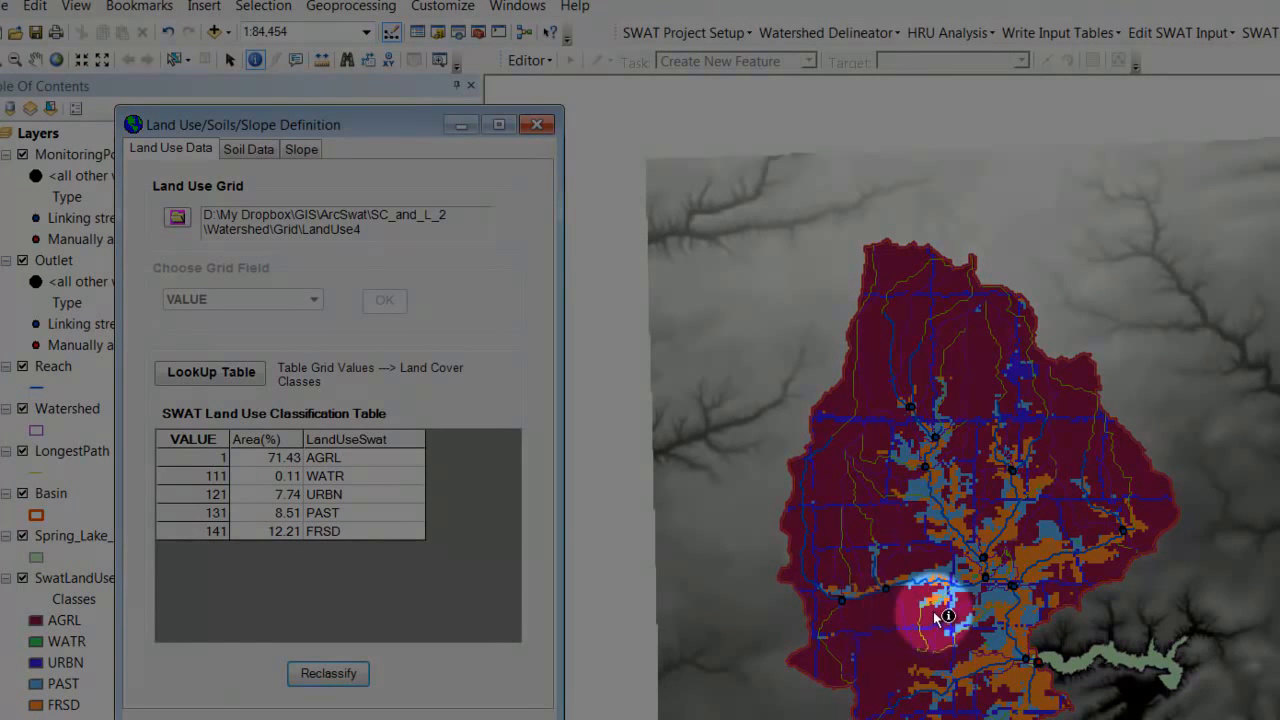